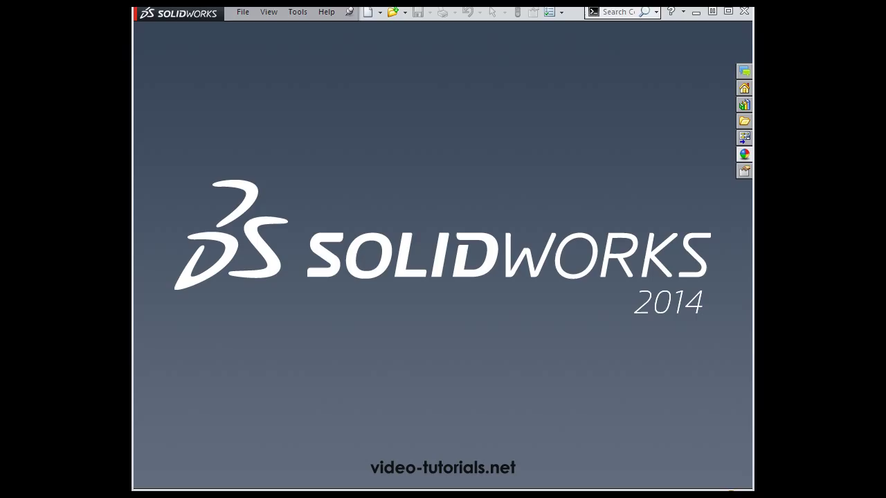
# - Create a new part document and start a 3D sketch in it
pyautogui.click(405, 12)
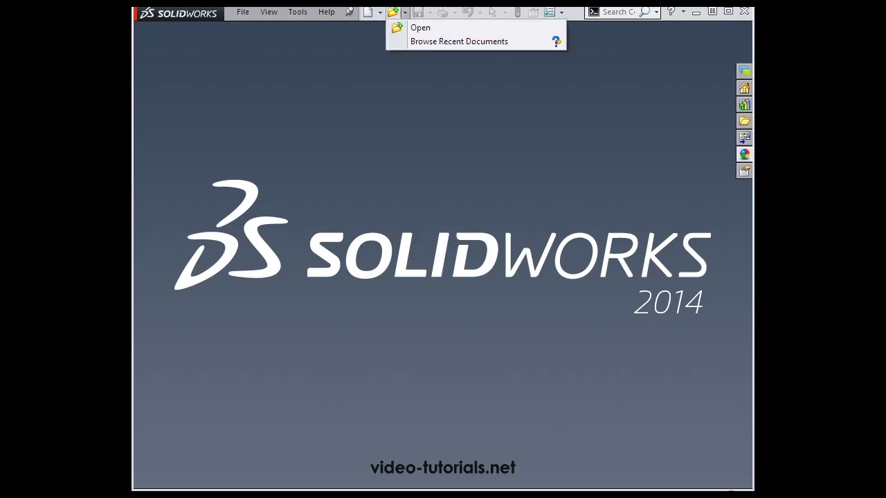
pyautogui.moveTo(380, 12)
pyautogui.click(394, 28)
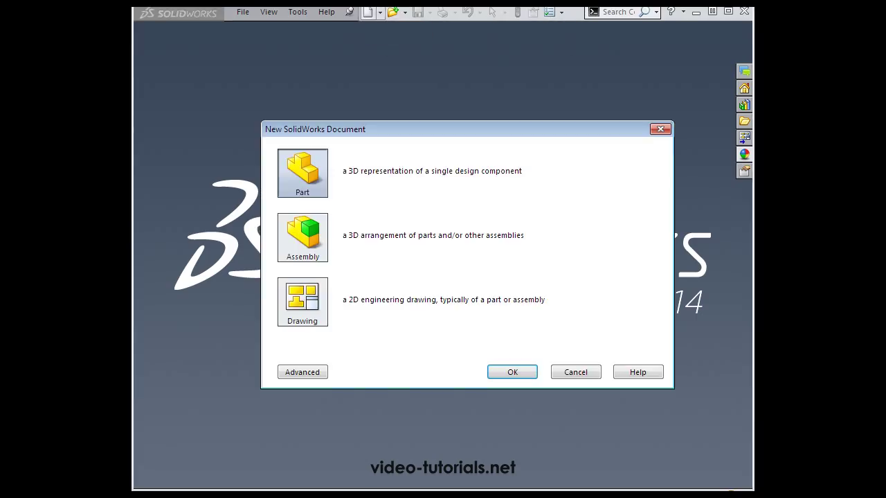
pyautogui.click(512, 372)
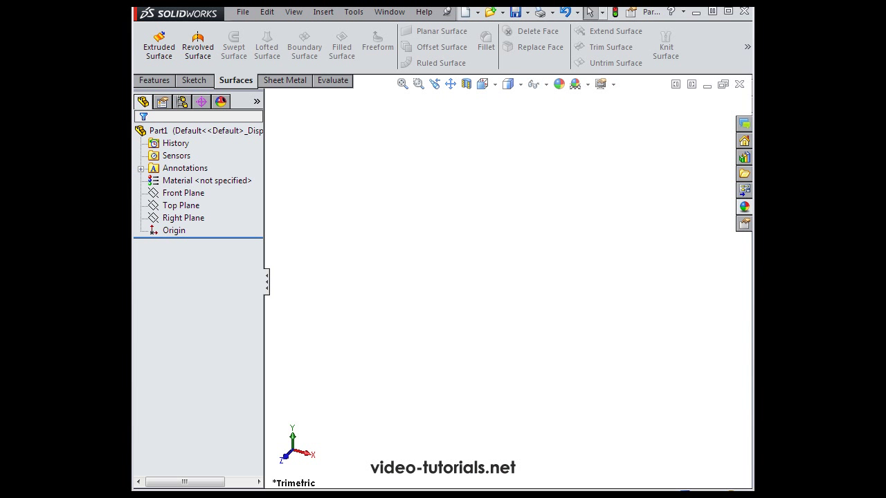
pyautogui.click(194, 80)
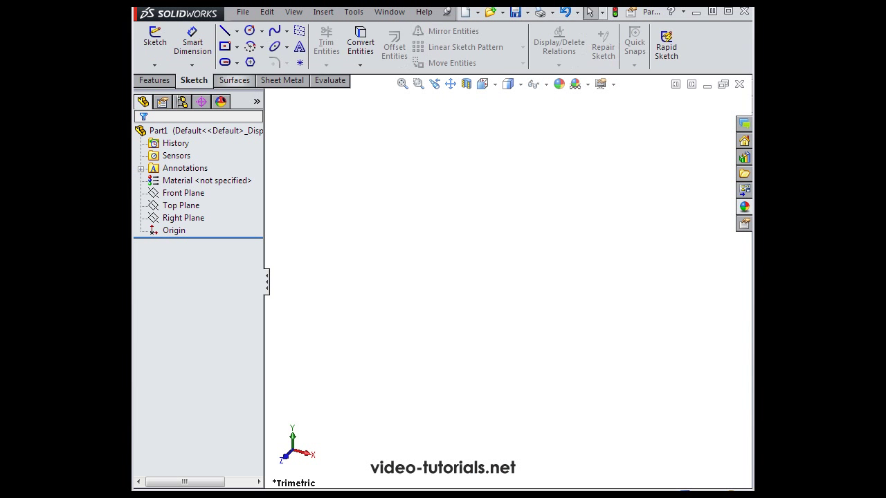
pyautogui.click(154, 65)
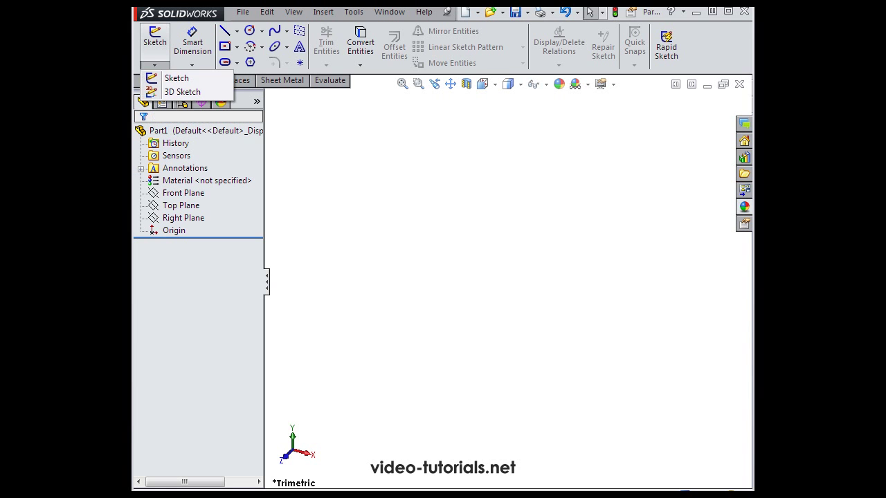
pyautogui.click(182, 91)
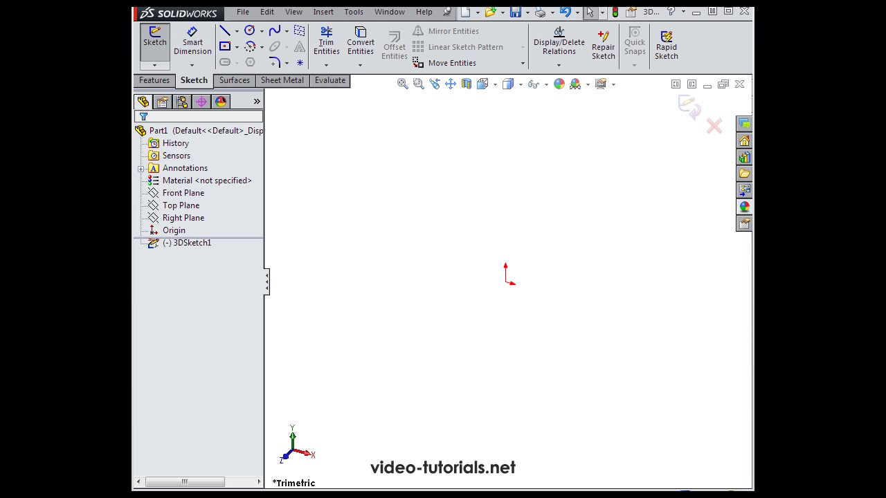
# - Sketch a closed triangle of three lines on the Top Plane, with its horizontal side about 74.4 long
pyautogui.click(181, 205)
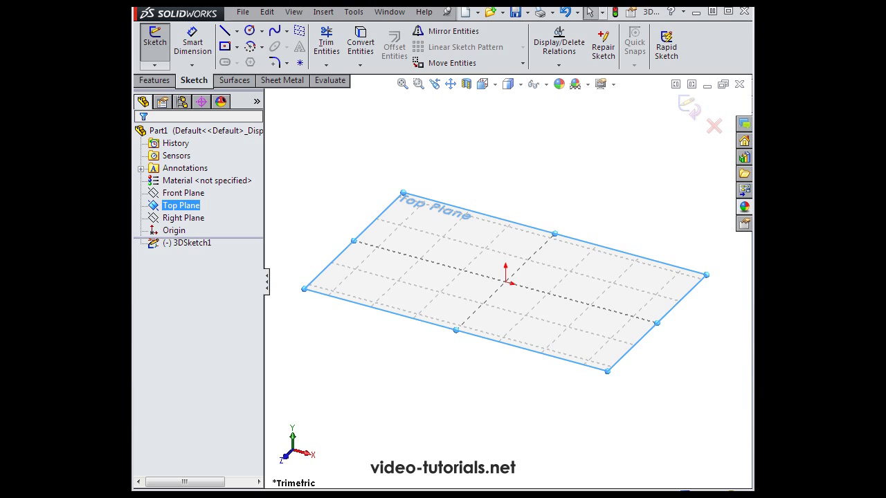
pyautogui.click(225, 31)
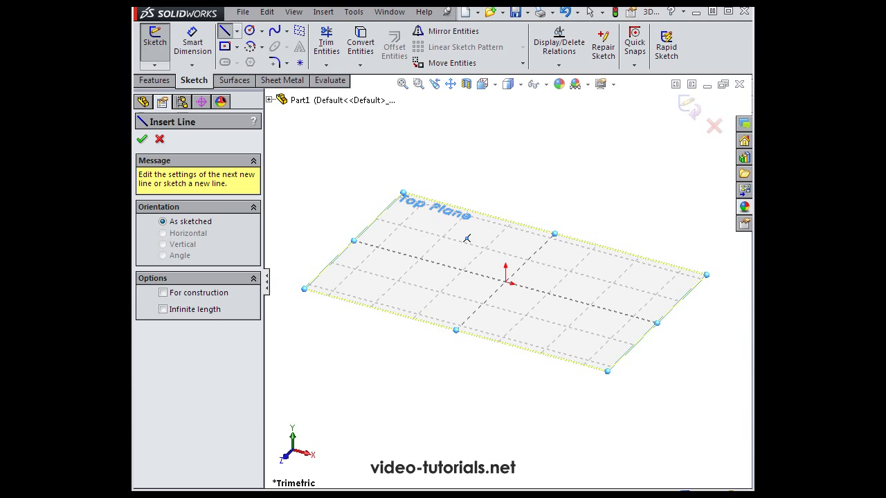
pyautogui.click(470, 254)
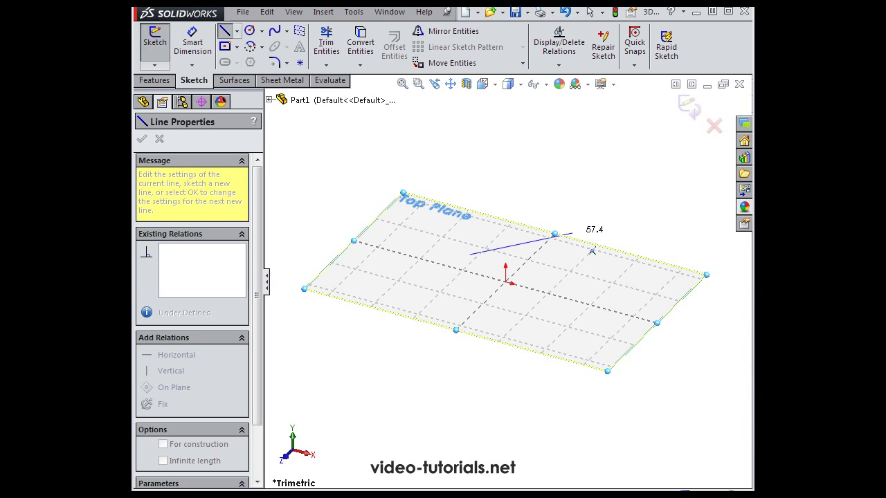
pyautogui.click(579, 227)
pyautogui.click(597, 289)
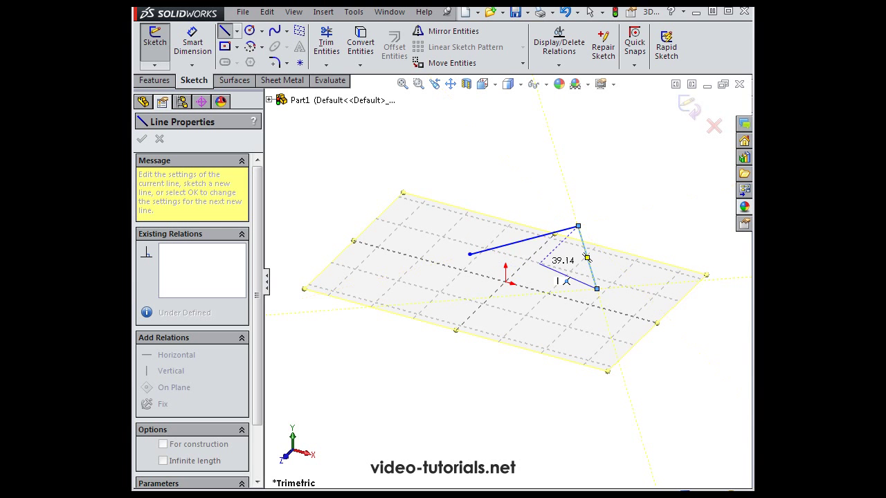
pyautogui.click(493, 271)
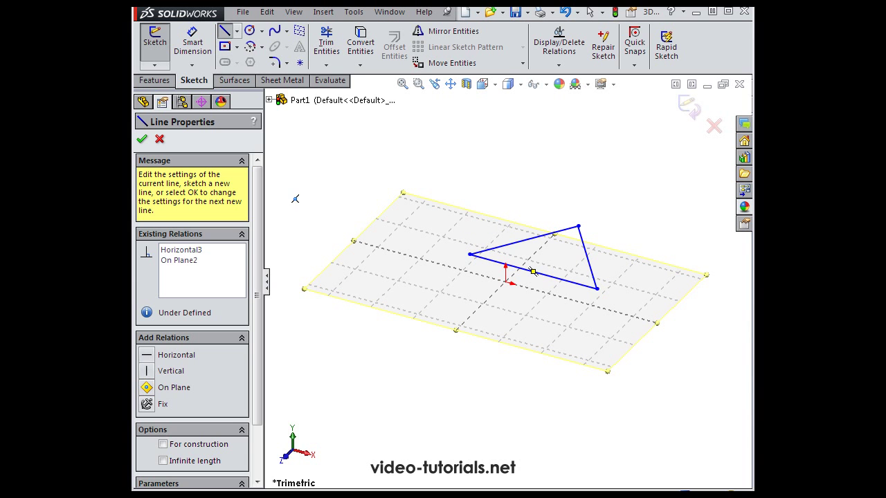
pyautogui.click(159, 139)
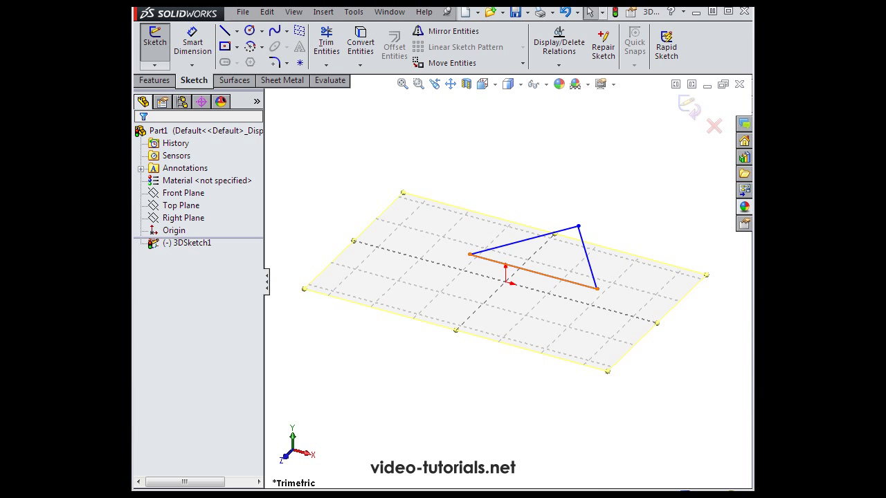
# - Add an On Plane relation between the triangle's horizontal line and the Front Plane
pyautogui.click(547, 275)
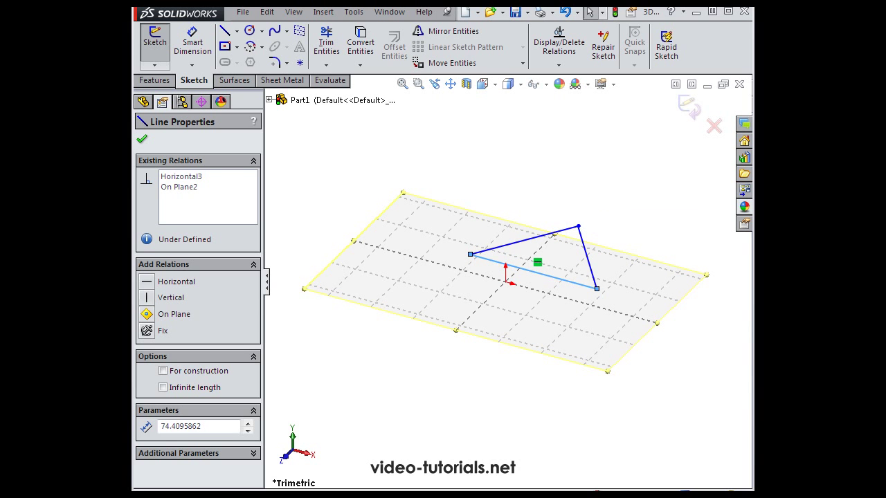
pyautogui.click(269, 100)
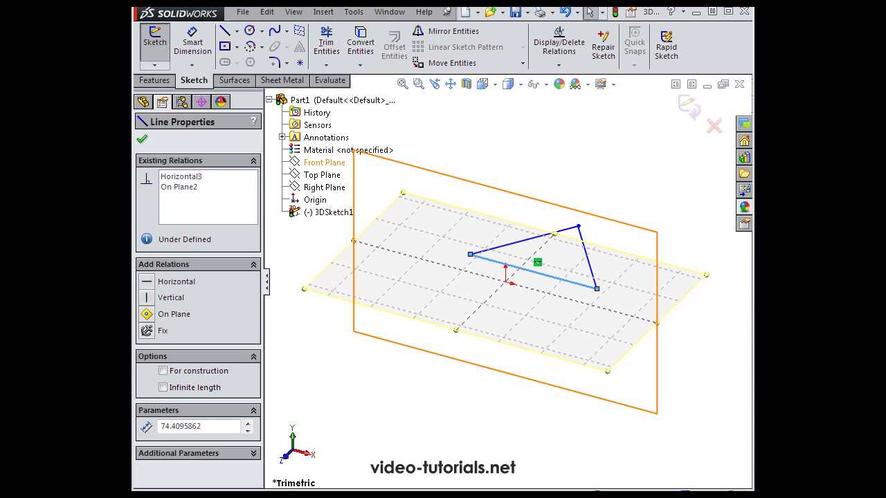
pyautogui.keyDown('ctrl'); pyautogui.click(324, 162); pyautogui.keyUp('ctrl')
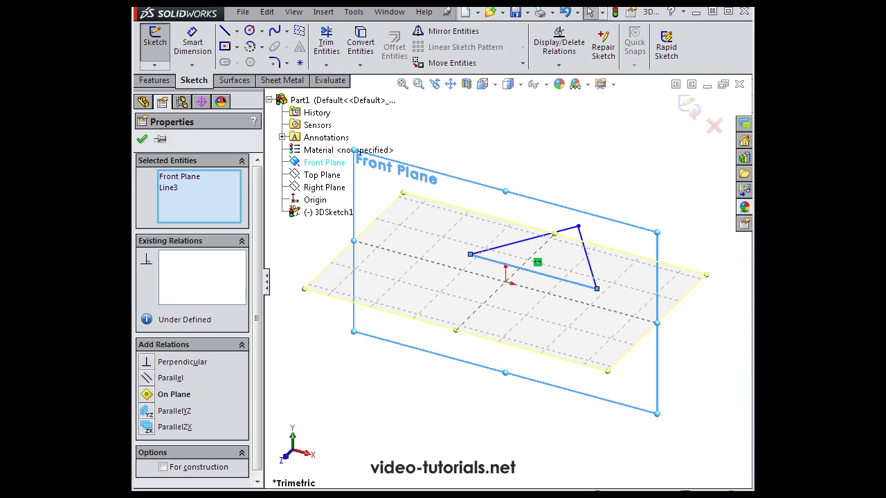
pyautogui.click(169, 394)
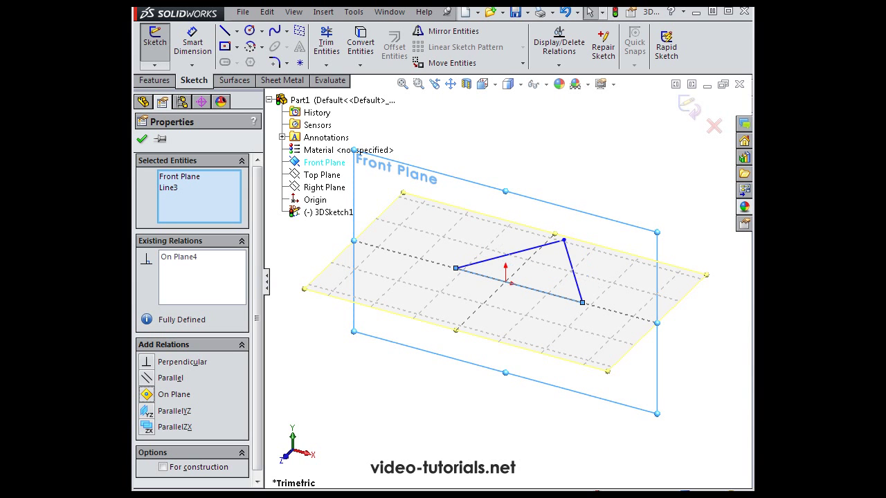
pyautogui.click(142, 139)
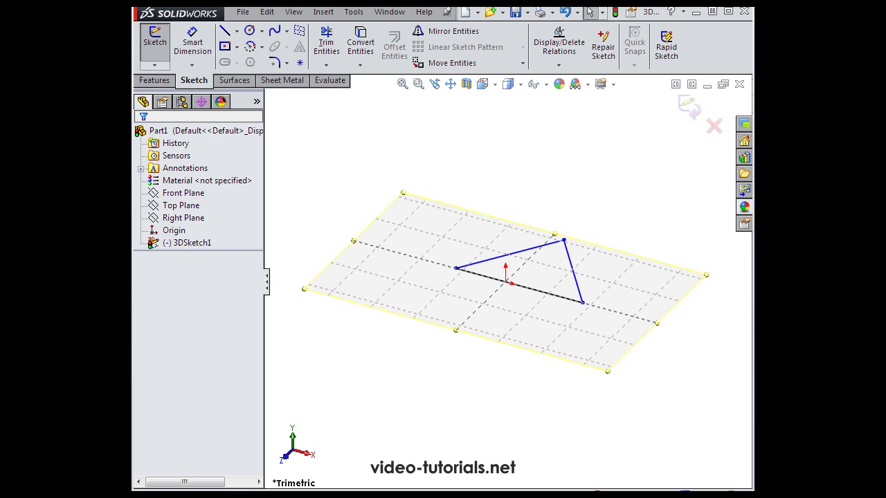
# - Activate the Front Plane and sketch two lines from the horizontal line's endpoint back onto that line, forming a second triangle below it
pyautogui.click(183, 193)
pyautogui.doubleClick(183, 193)
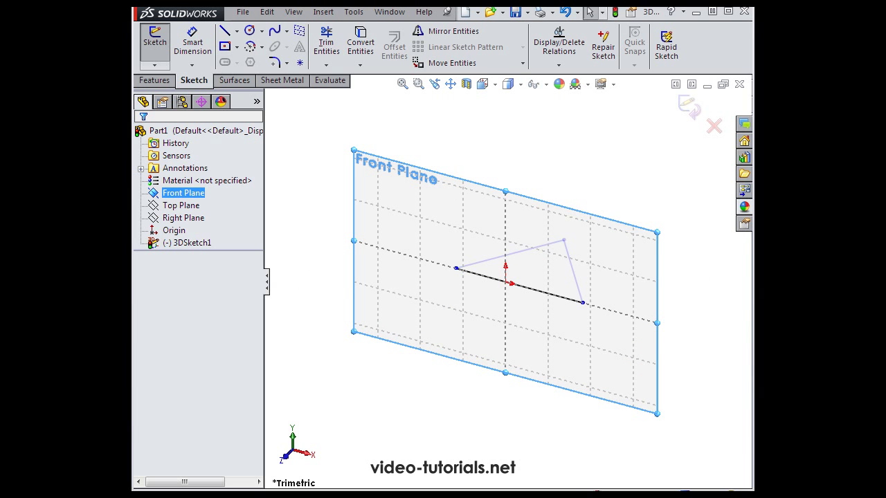
pyautogui.click(224, 30)
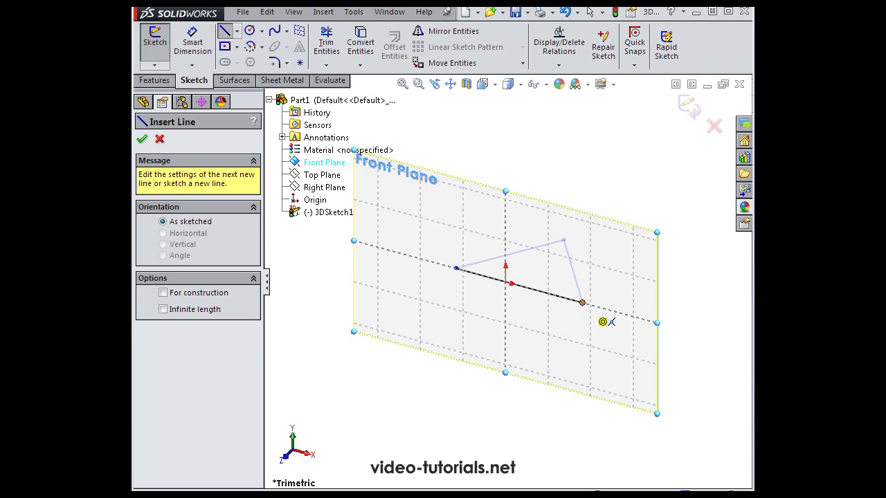
pyautogui.click(583, 302)
pyautogui.click(539, 375)
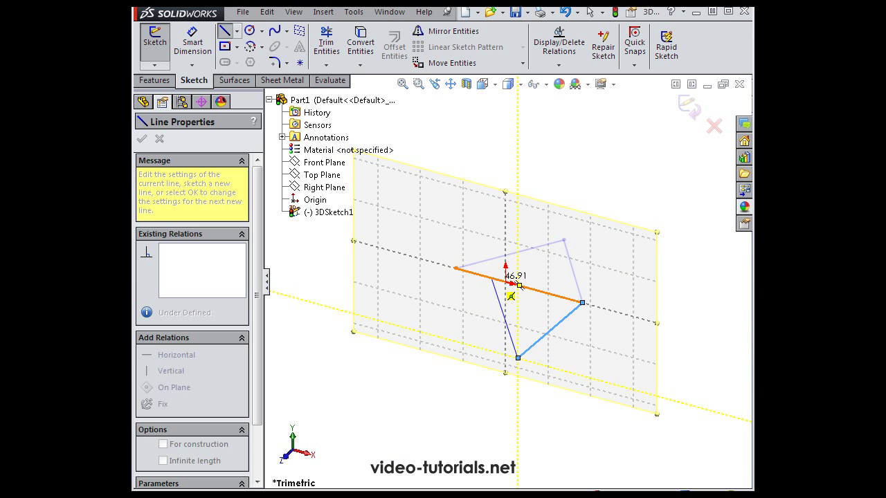
pyautogui.click(492, 277)
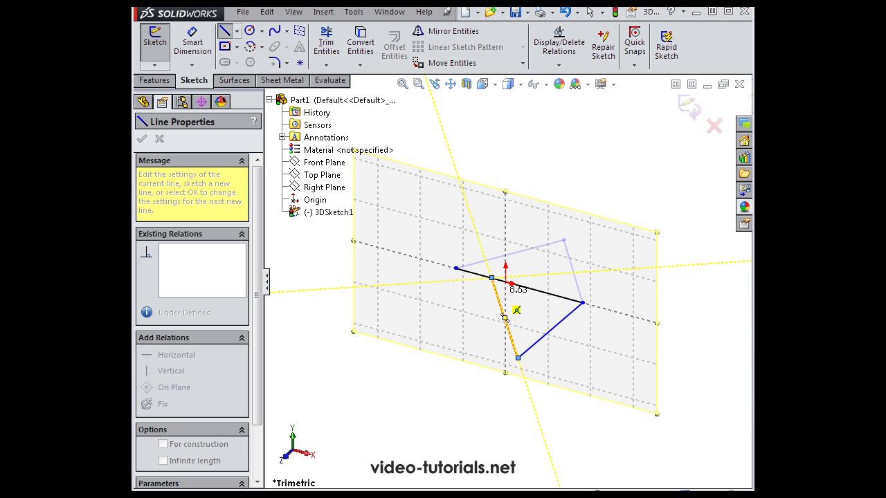
pyautogui.rightClick(501, 314)
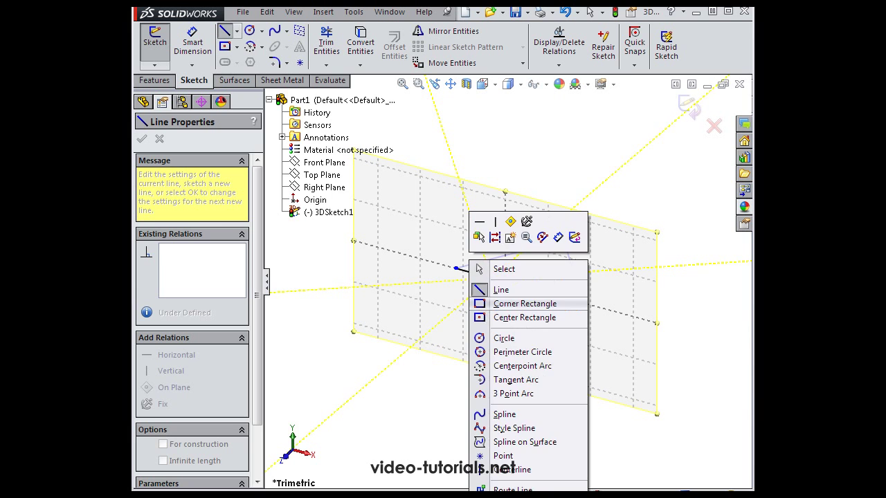
pyautogui.click(504, 269)
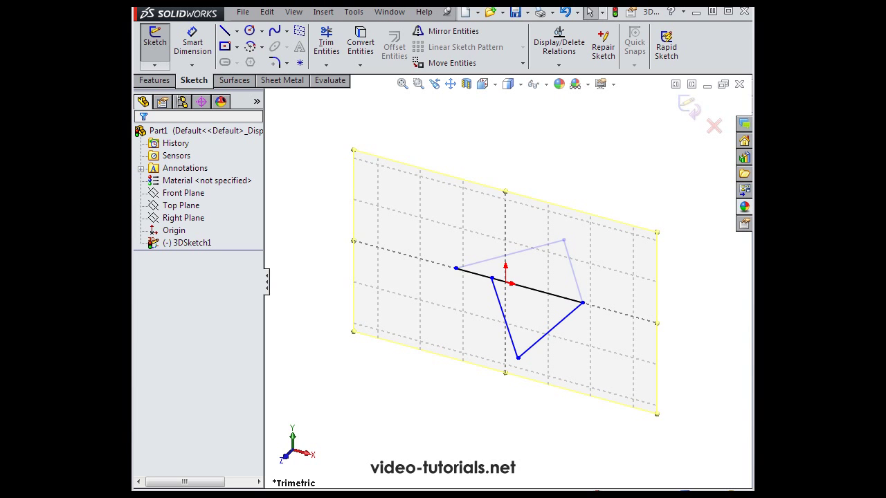
# - Clear the plane selection and exit the 3D sketch
pyautogui.click(184, 193)
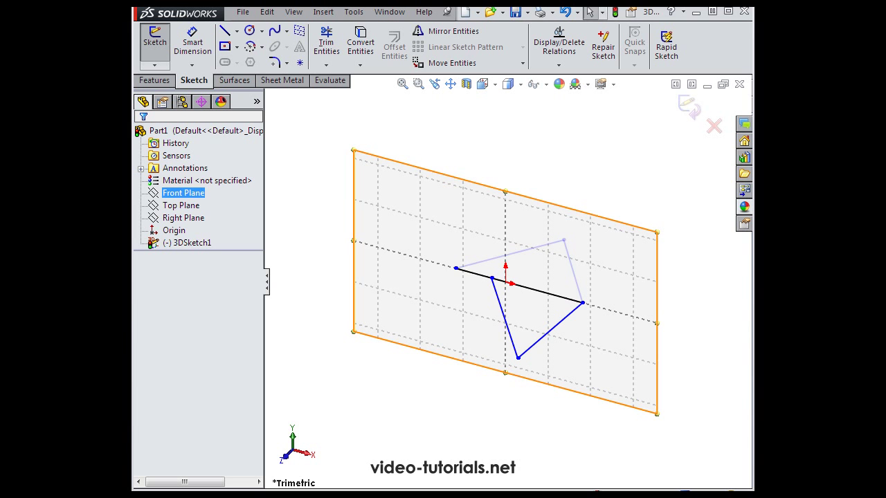
pyautogui.click(181, 205)
pyautogui.press('Escape')
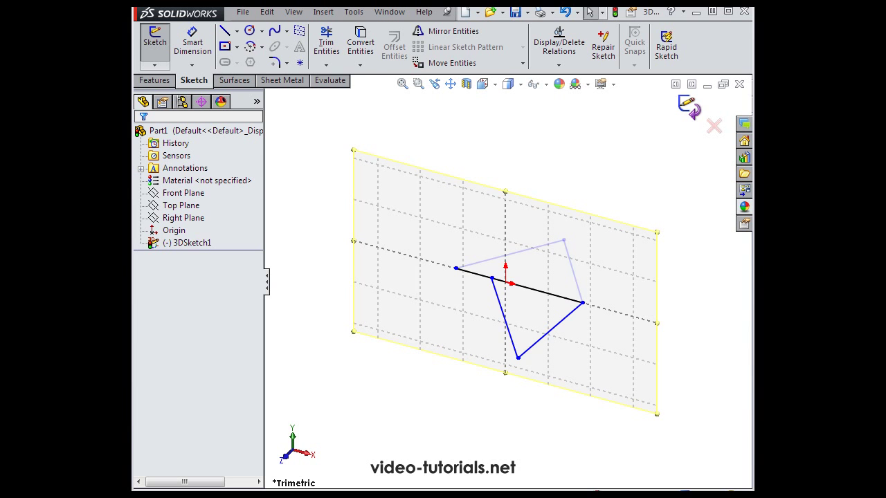
pyautogui.click(690, 107)
pyautogui.press('Escape')
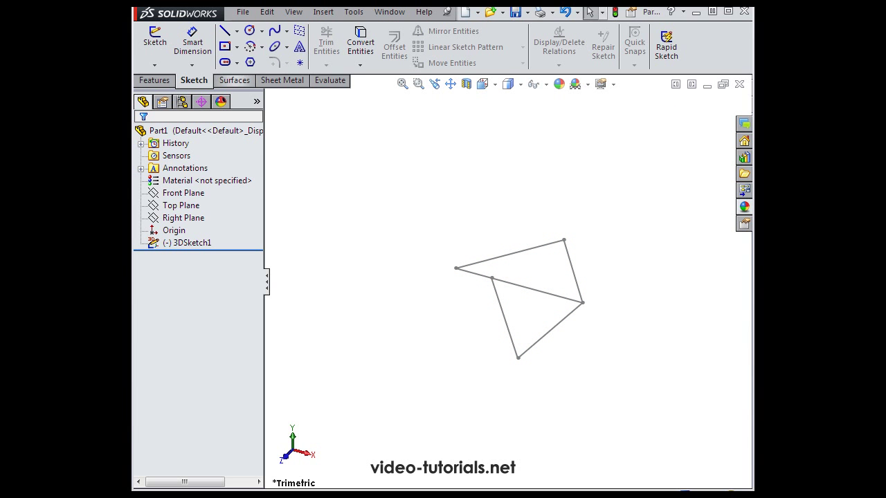
# - Try to create a filled surface by picking the triangles' shared line as the patch boundary
pyautogui.click(234, 81)
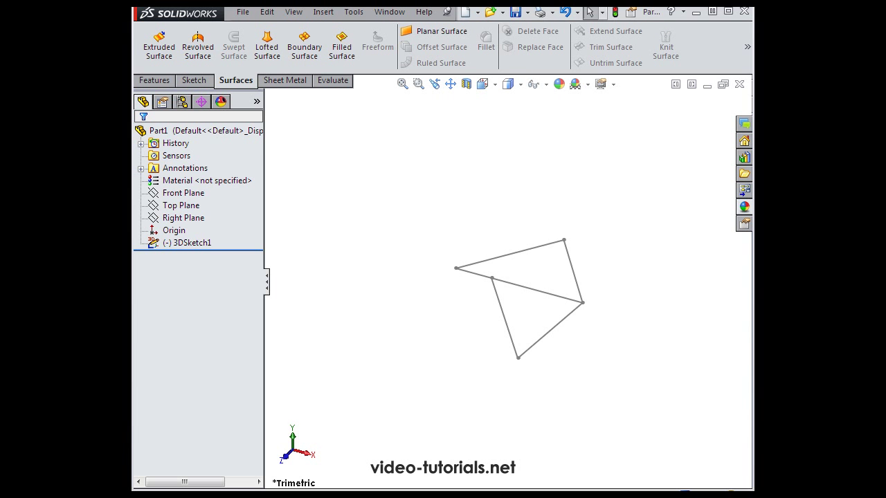
pyautogui.click(342, 46)
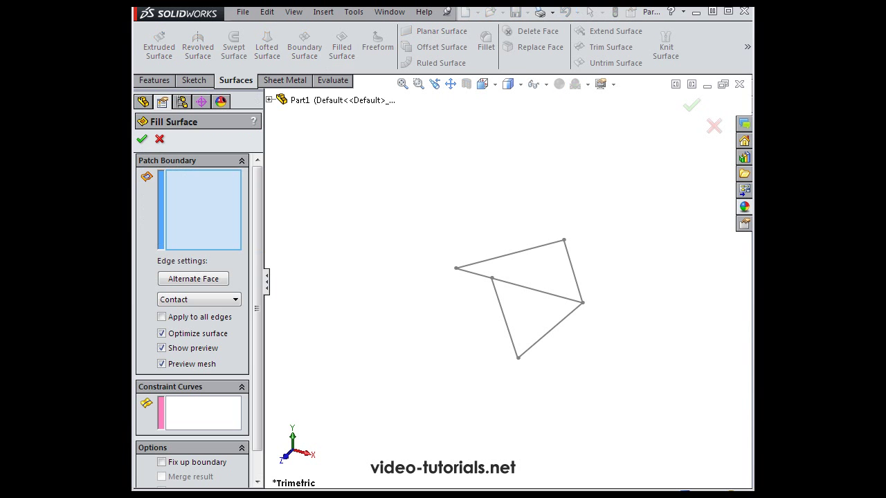
pyautogui.click(482, 276)
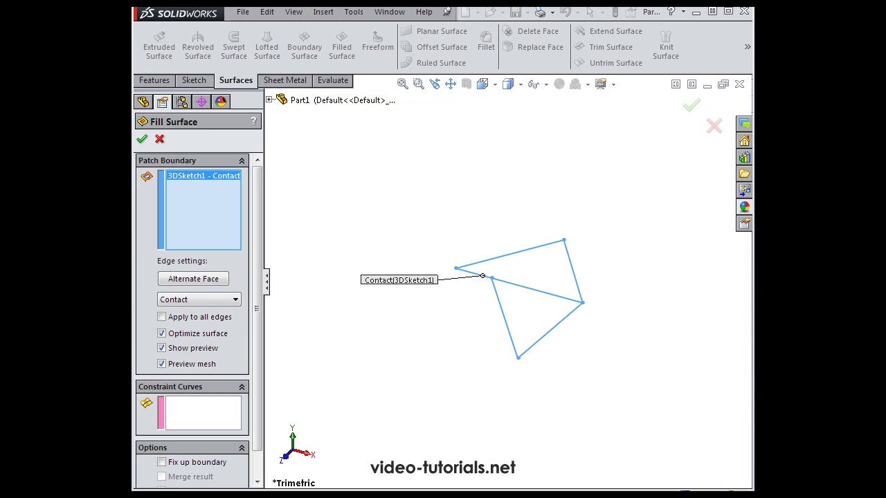
pyautogui.click(160, 138)
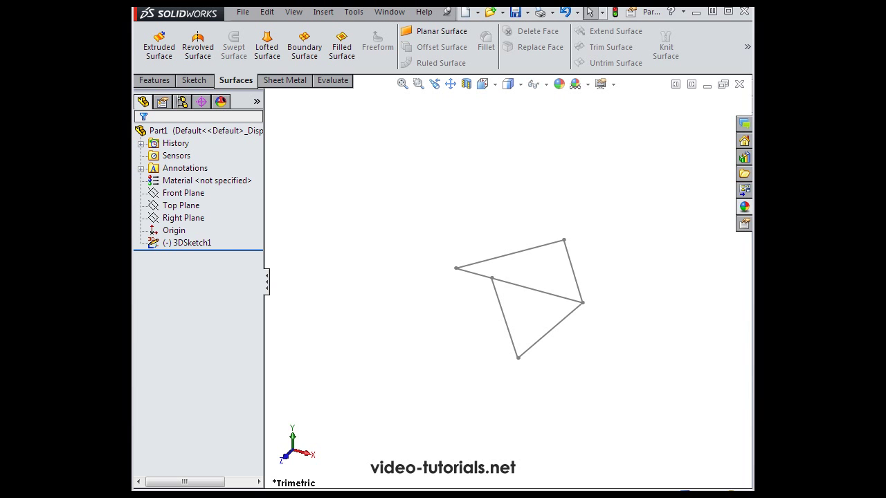
# - Start a sketch on the Top Plane and convert the three lines of the upper 3D-sketch triangle into it
pyautogui.click(184, 193)
pyautogui.rightClick(185, 193)
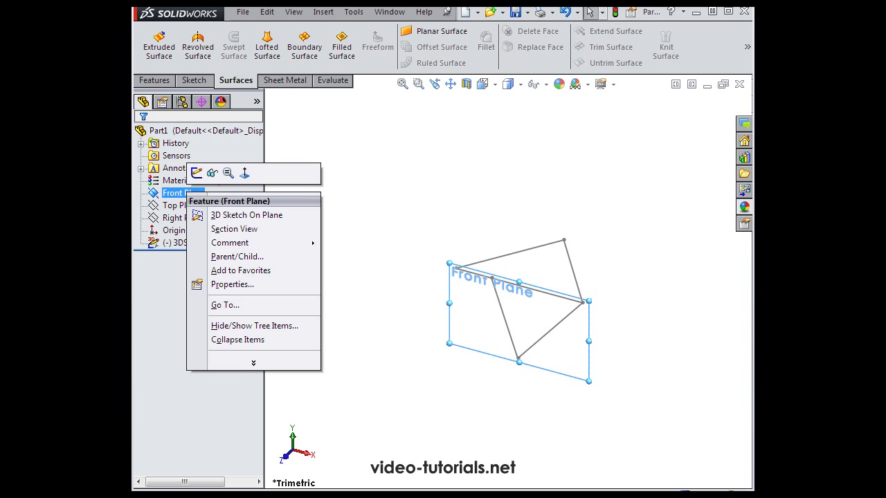
pyautogui.rightClick(171, 206)
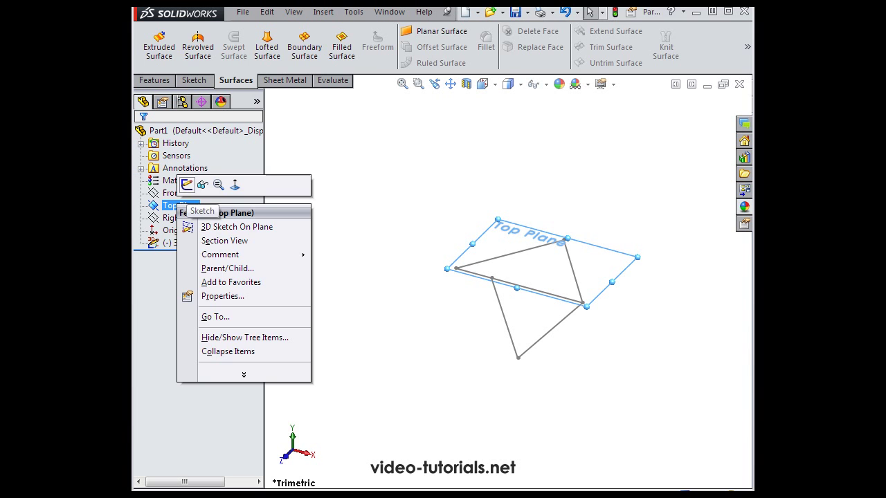
pyautogui.click(187, 184)
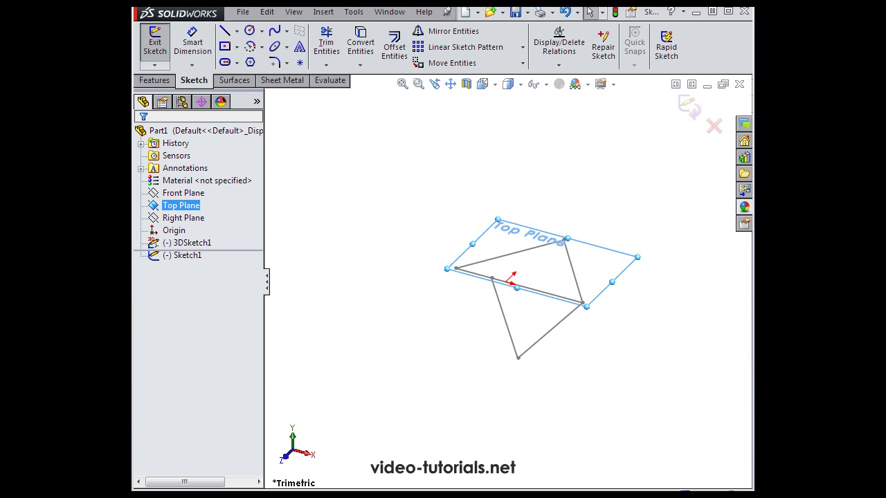
pyautogui.click(361, 43)
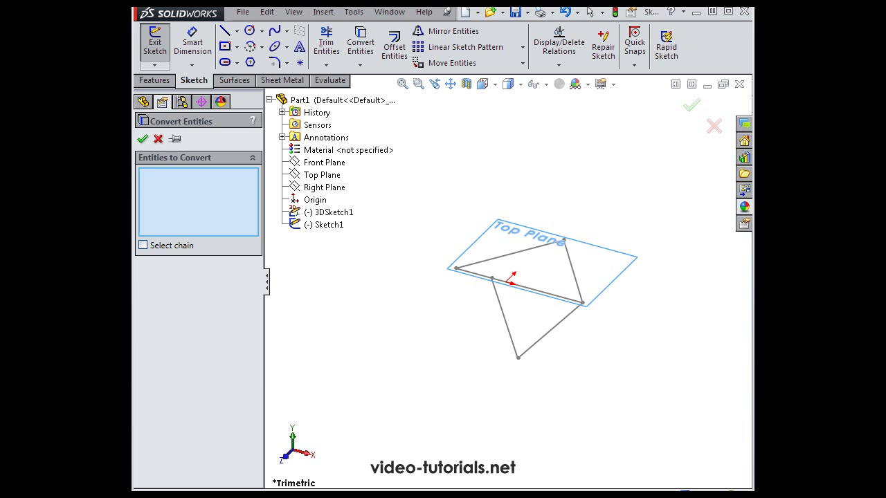
pyautogui.click(557, 242)
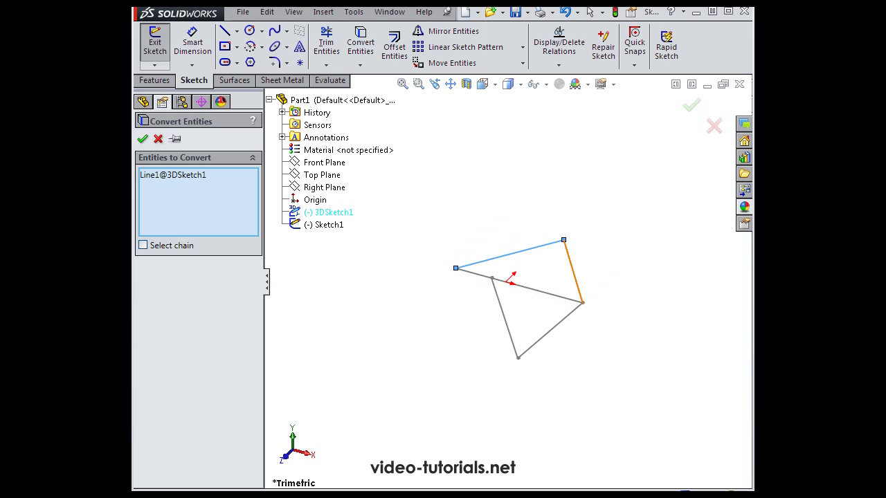
pyautogui.click(573, 271)
pyautogui.click(546, 293)
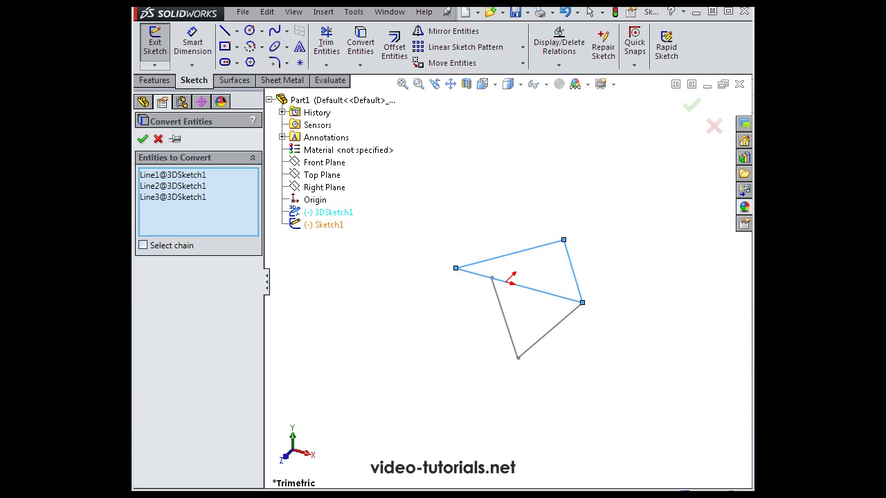
pyautogui.click(142, 139)
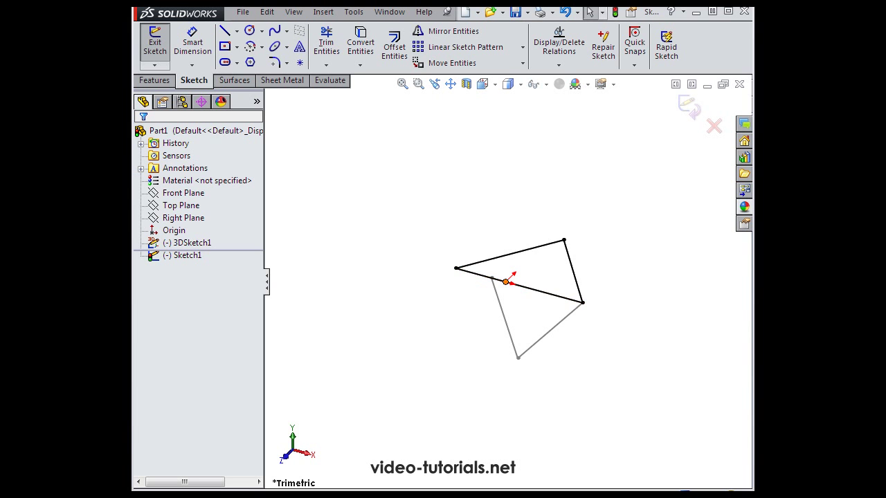
# - Try splitting the converted shared line and moving the split point onto the lower triangle's corner, and undo both changes
pyautogui.click(354, 12)
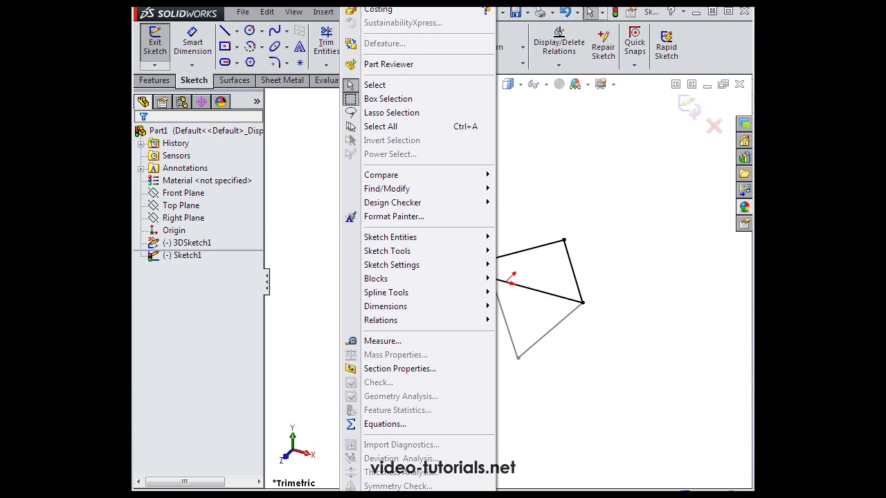
pyautogui.moveTo(387, 250)
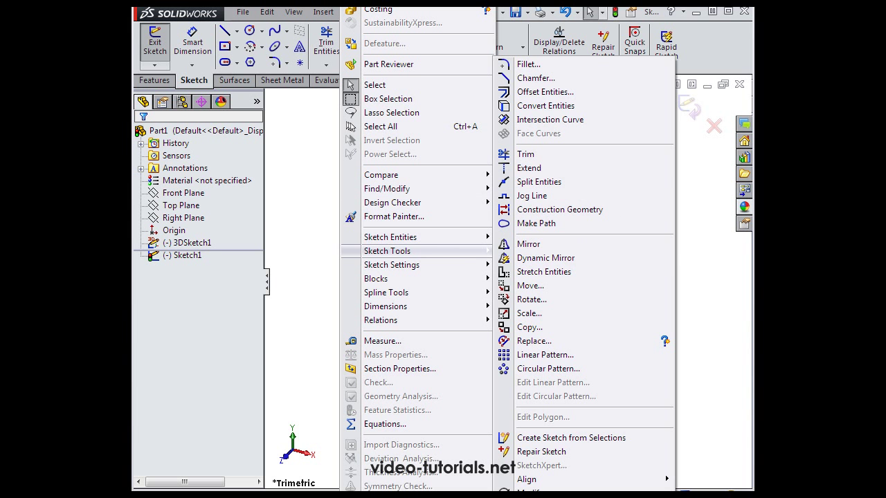
pyautogui.click(539, 181)
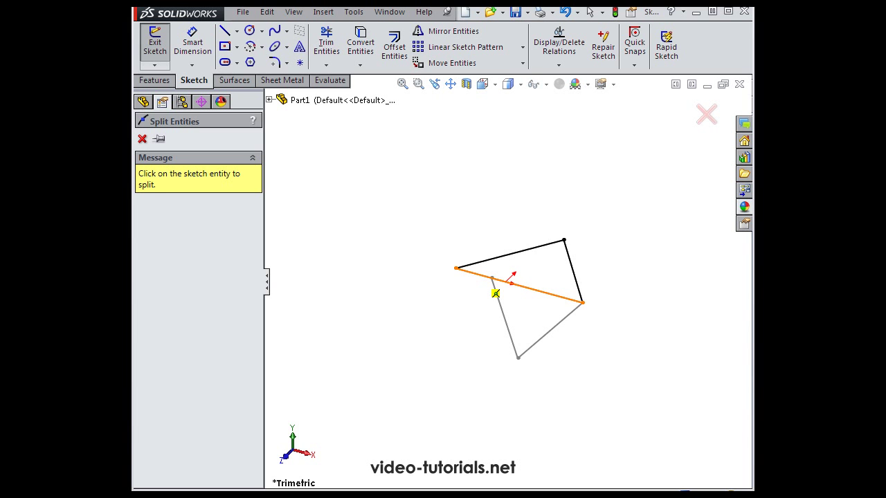
pyautogui.click(479, 275)
pyautogui.click(142, 139)
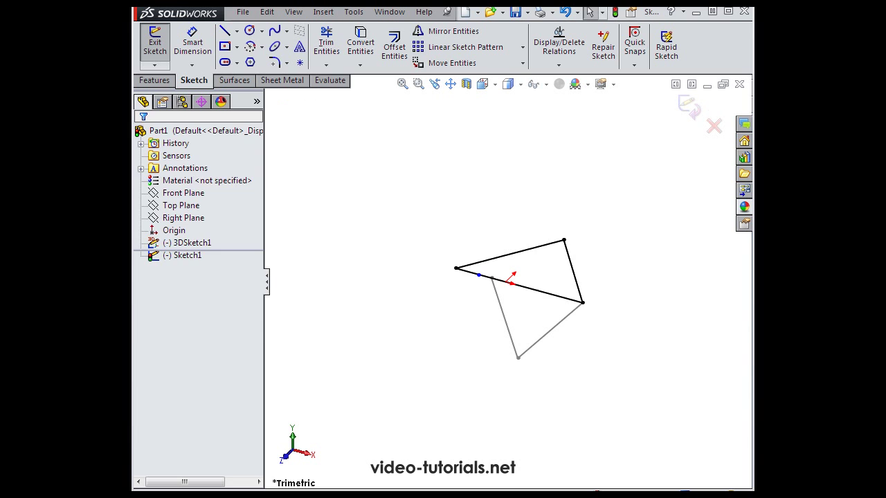
pyautogui.moveTo(478, 275); pyautogui.dragTo(491, 278)
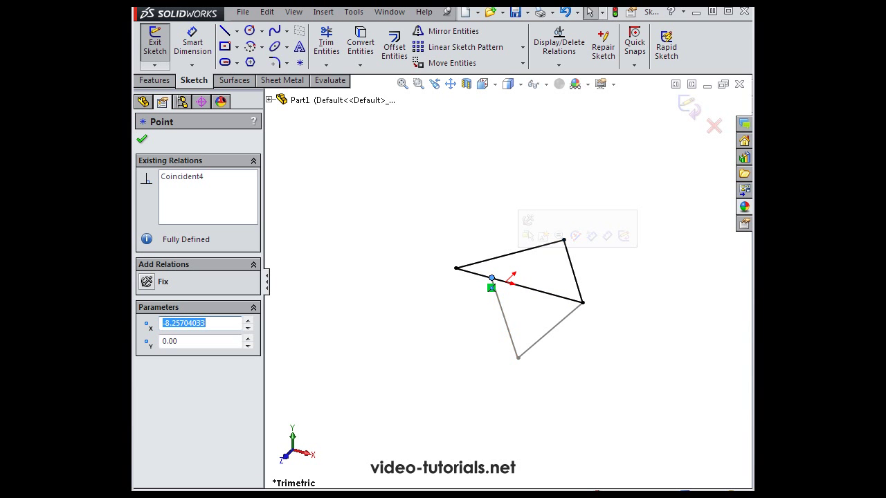
pyautogui.hotkey('ctrl', 'z')
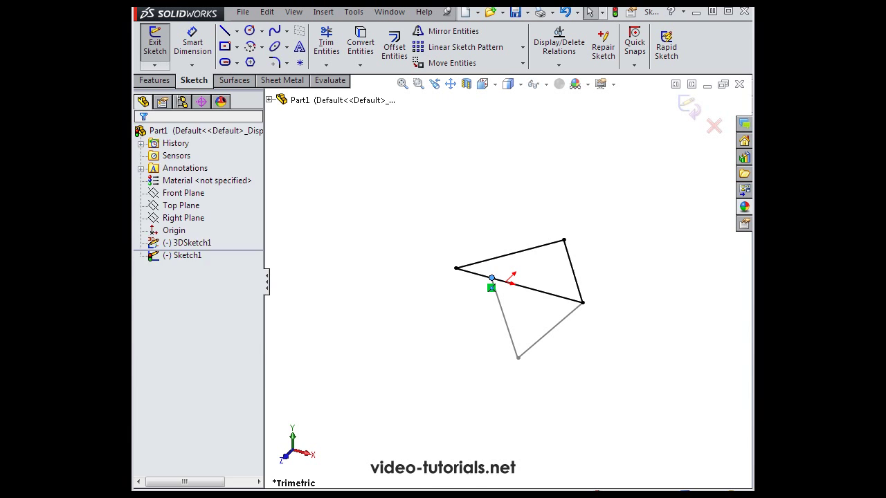
pyautogui.hotkey('ctrl', 'z')
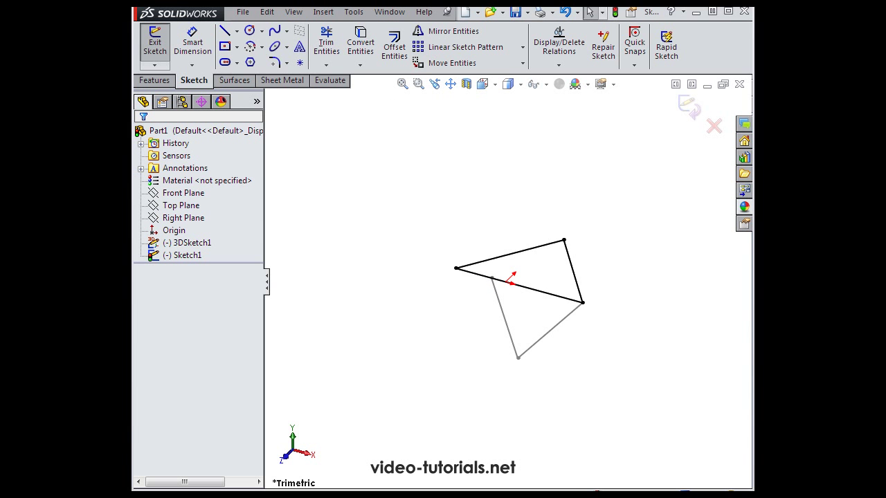
# - Exit the Top Plane sketch and trace the lower triangle with three lines in a new sketch on the Front Plane
pyautogui.click(688, 107)
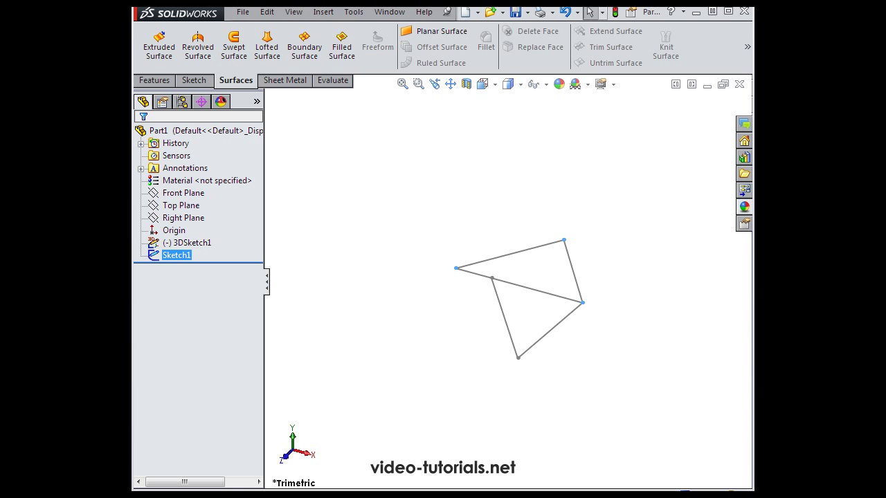
pyautogui.keyDown('ctrl'); pyautogui.click(183, 193); pyautogui.keyUp('ctrl')
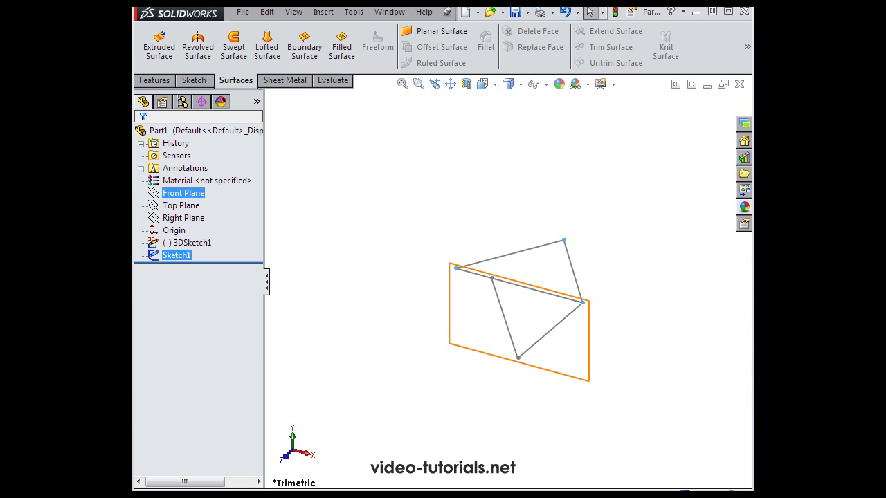
pyautogui.rightClick(185, 193)
pyautogui.click(199, 173)
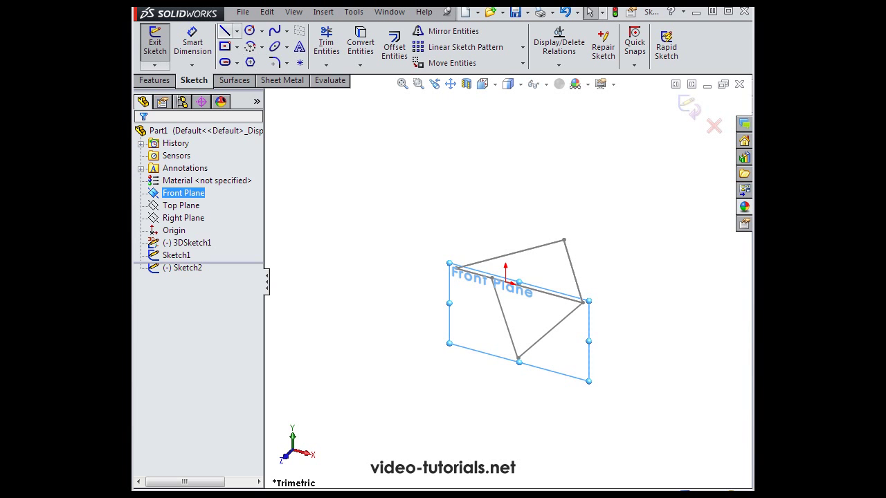
pyautogui.click(225, 30)
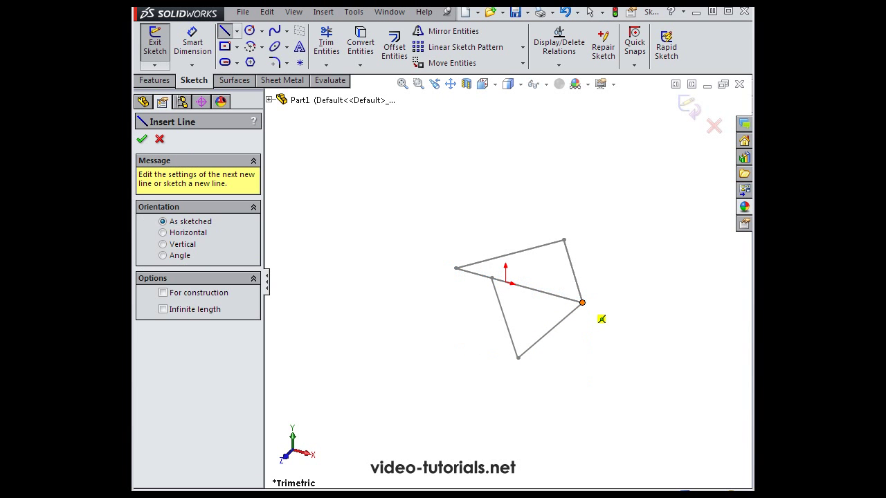
pyautogui.click(583, 302)
pyautogui.click(518, 358)
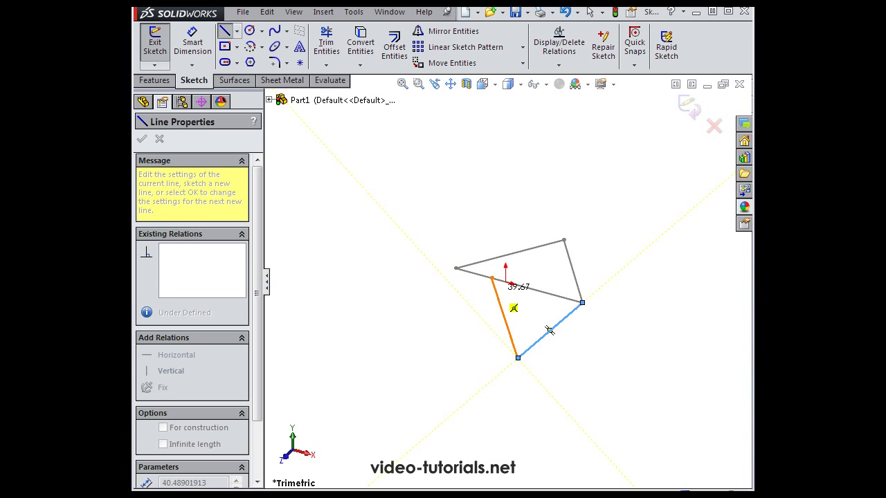
pyautogui.click(492, 277)
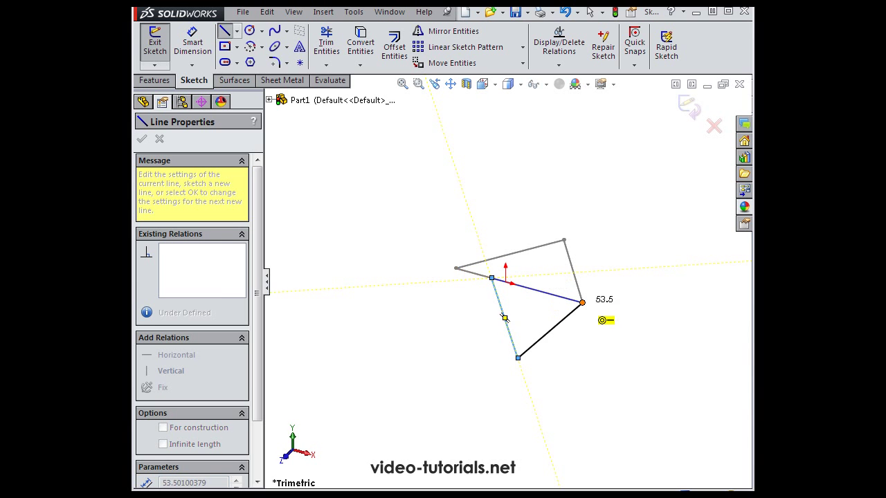
pyautogui.click(583, 303)
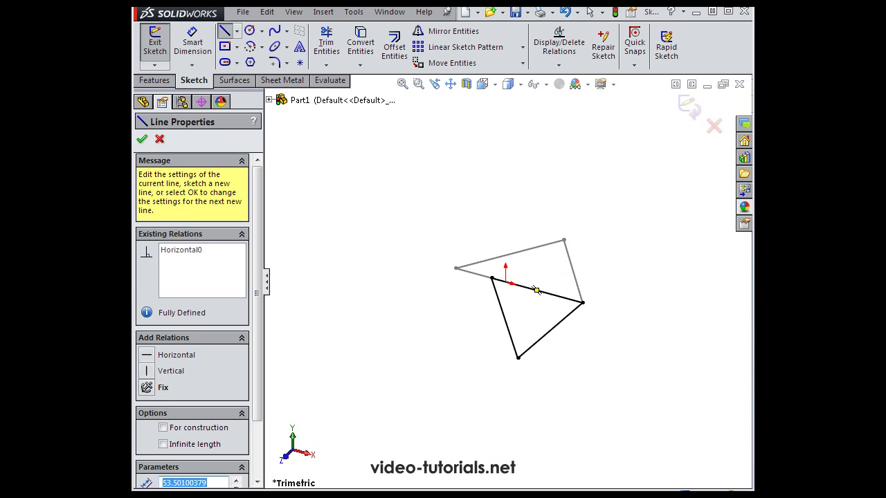
pyautogui.click(687, 105)
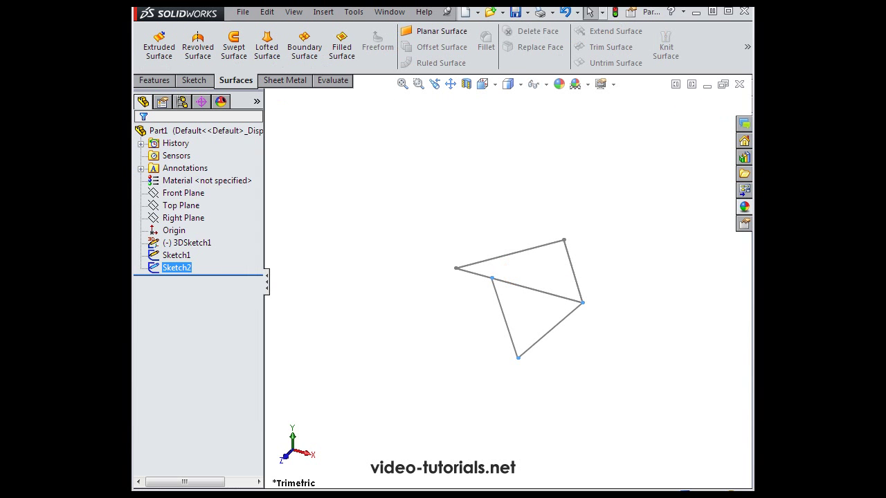
# - Hide the original 3D sketch so only the two planar sketches are shown
pyautogui.click(185, 243)
pyautogui.rightClick(191, 243)
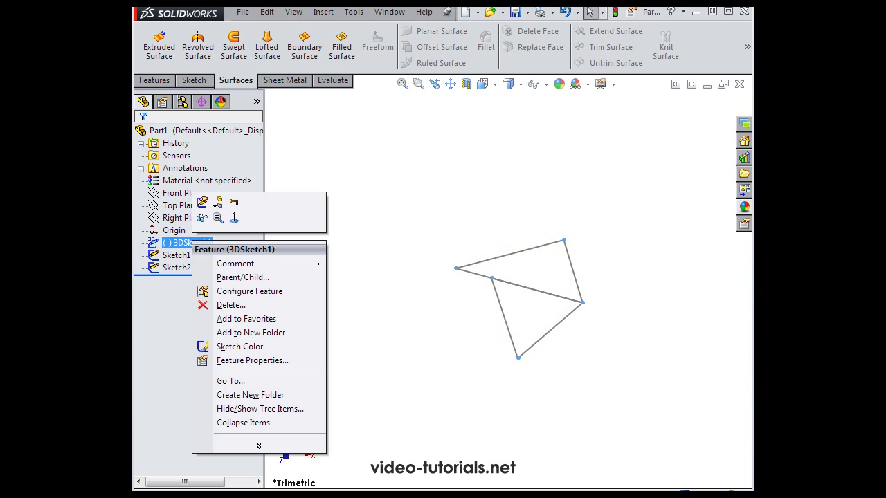
pyautogui.click(201, 218)
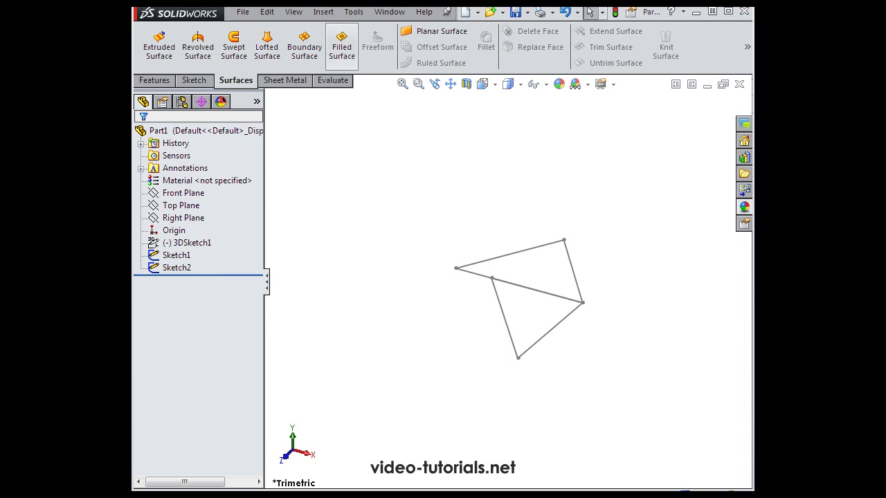
# - Create a filled surface using Sketch1, the upper triangle, as the patch boundary with Contact edge setting
pyautogui.click(341, 47)
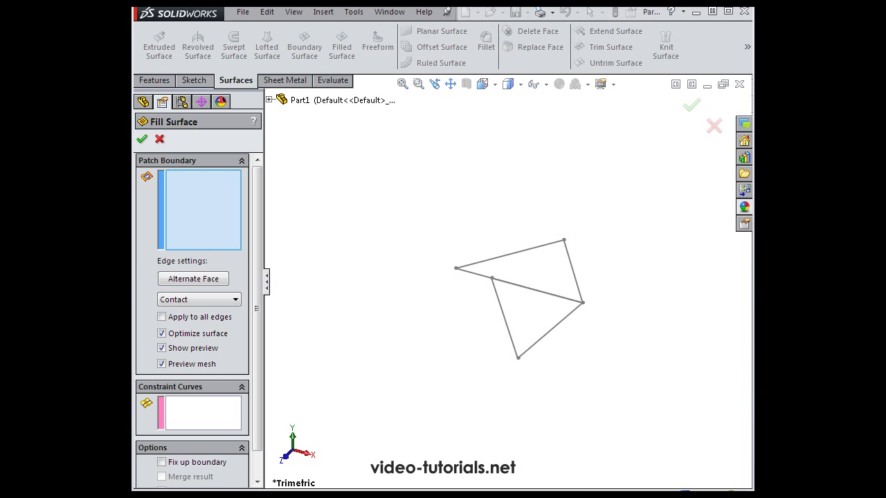
pyautogui.click(269, 99)
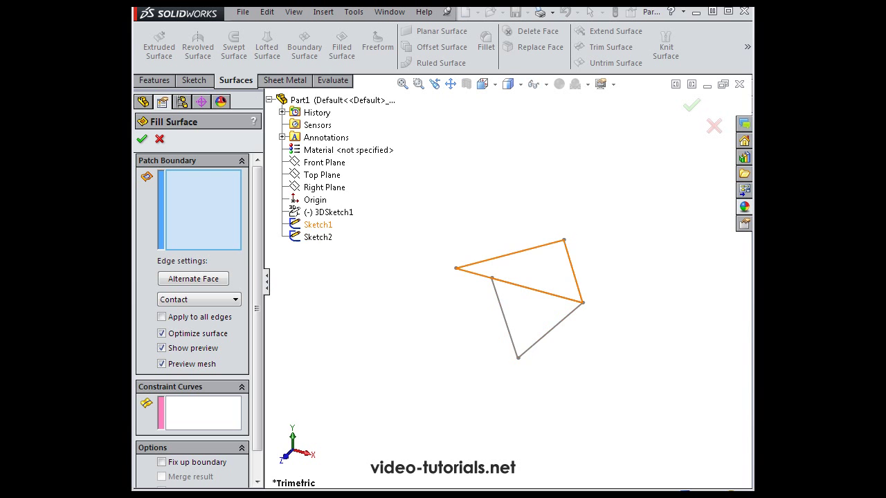
pyautogui.click(318, 225)
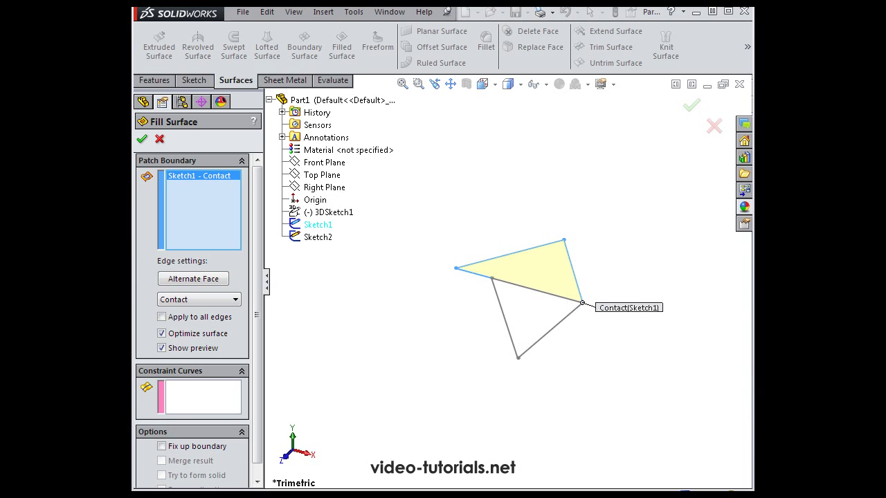
pyautogui.click(142, 138)
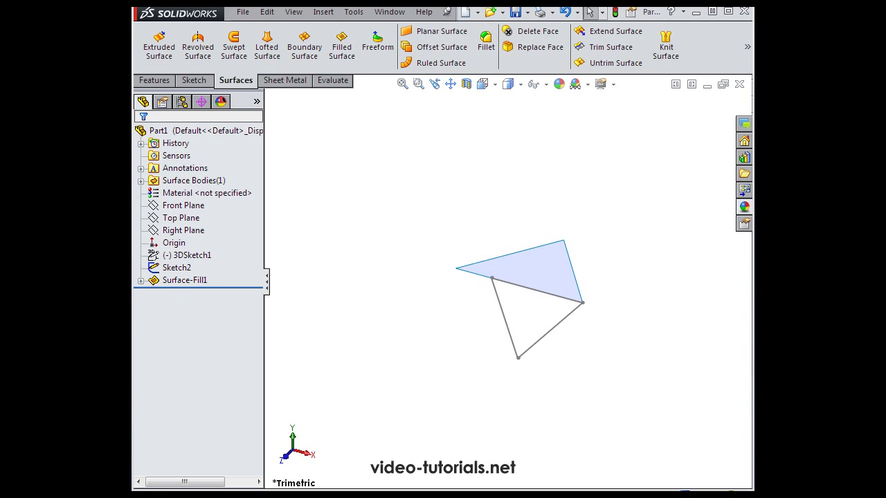
# - Create a second filled surface using Sketch2, the lower triangle, as the patch boundary with Contact edge setting
pyautogui.click(341, 45)
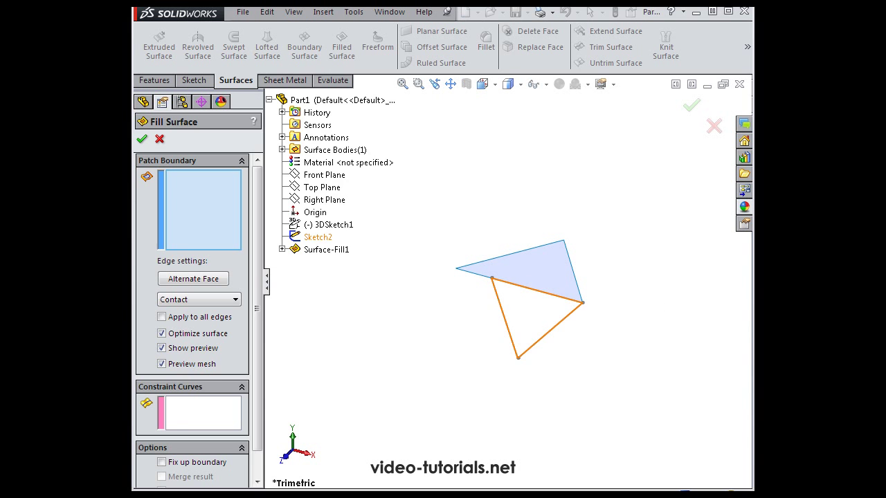
pyautogui.click(318, 236)
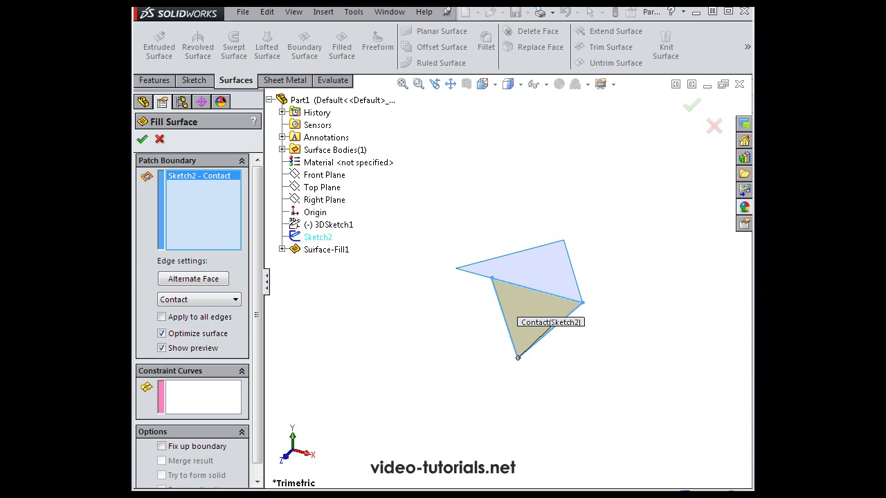
pyautogui.click(141, 138)
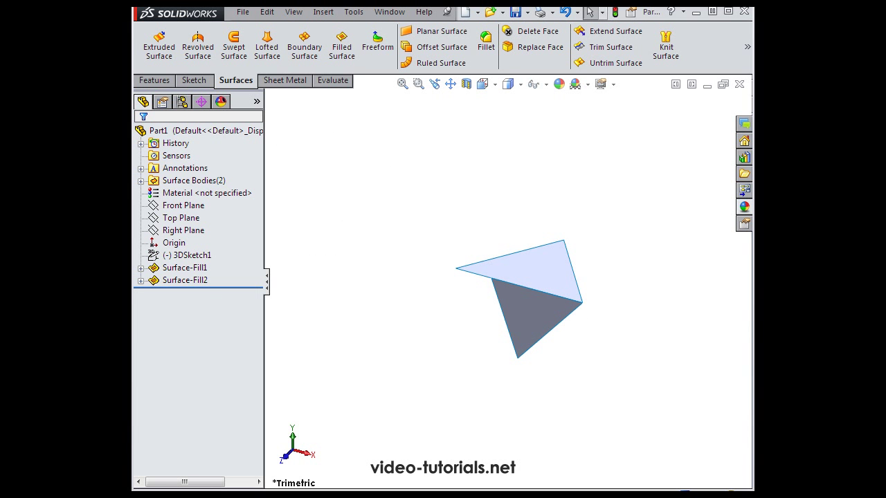
# - Expand the Surface Bodies folder and check which triangle each of the two filled surface bodies covers
pyautogui.click(141, 181)
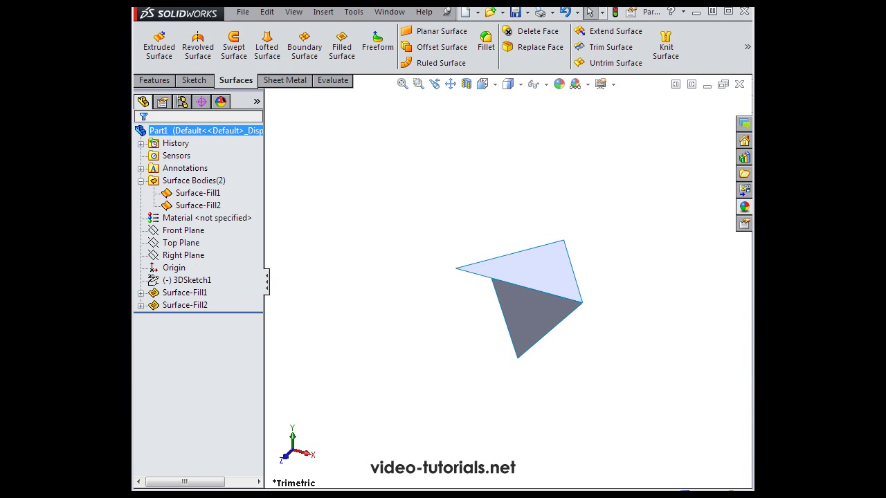
pyautogui.click(198, 192)
pyautogui.click(198, 204)
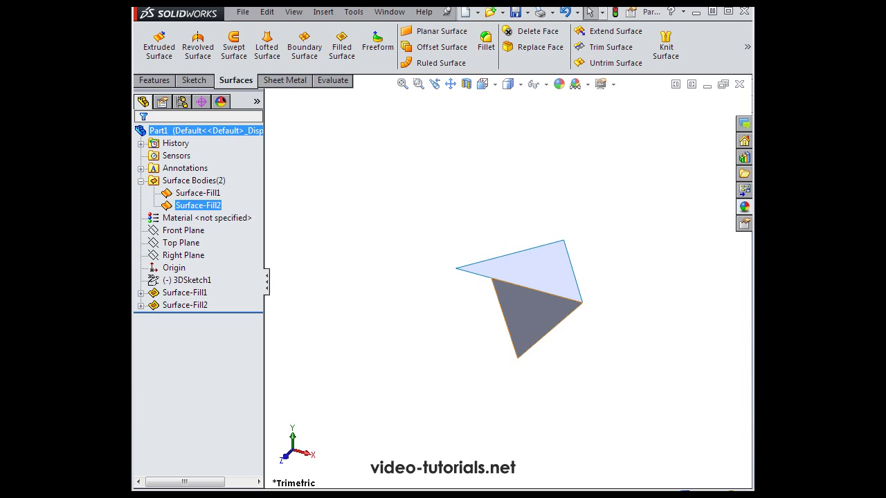
pyautogui.click(198, 193)
pyautogui.click(198, 204)
pyautogui.press('Escape')
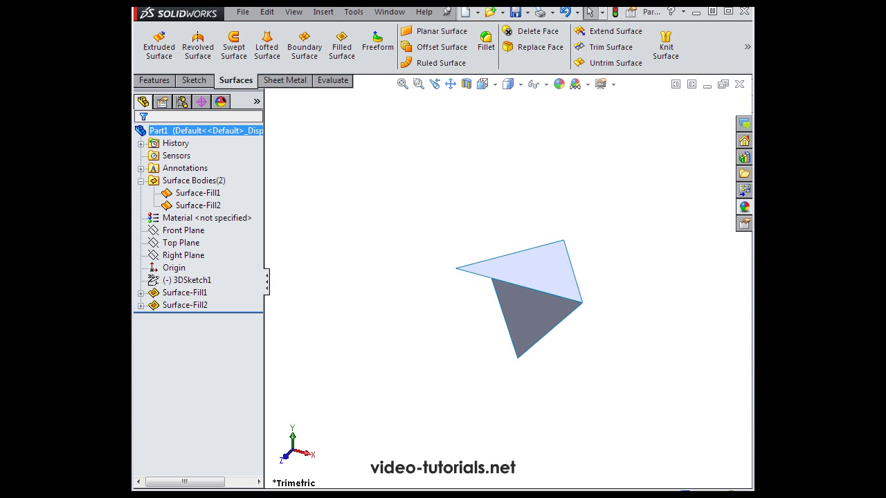
# - Knit the upper and lower filled surfaces together and select the resulting surface body
pyautogui.click(665, 46)
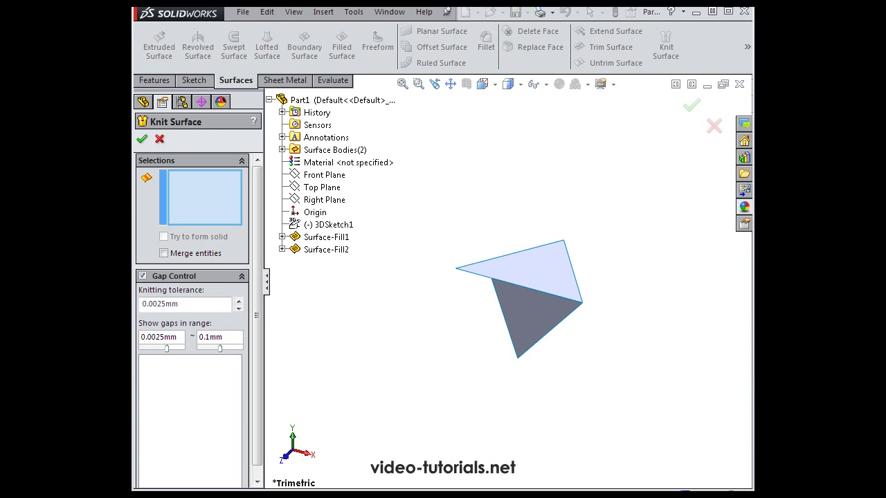
pyautogui.click(532, 271)
pyautogui.click(527, 313)
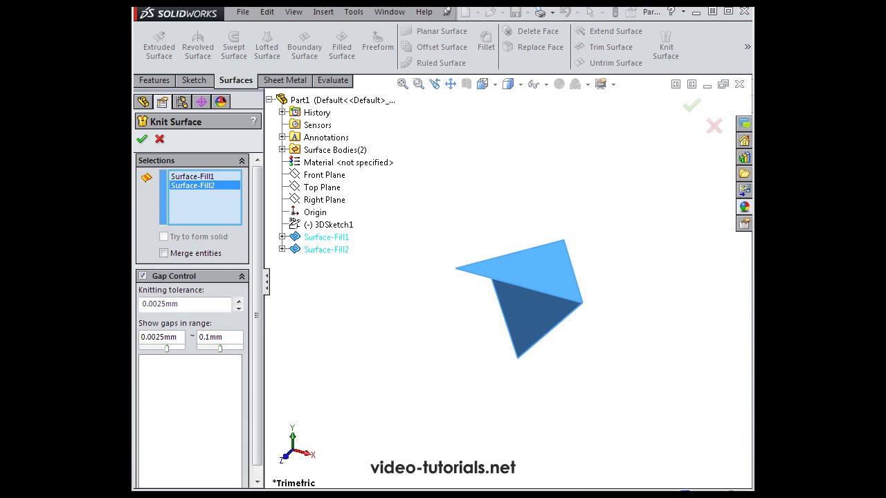
pyautogui.click(142, 138)
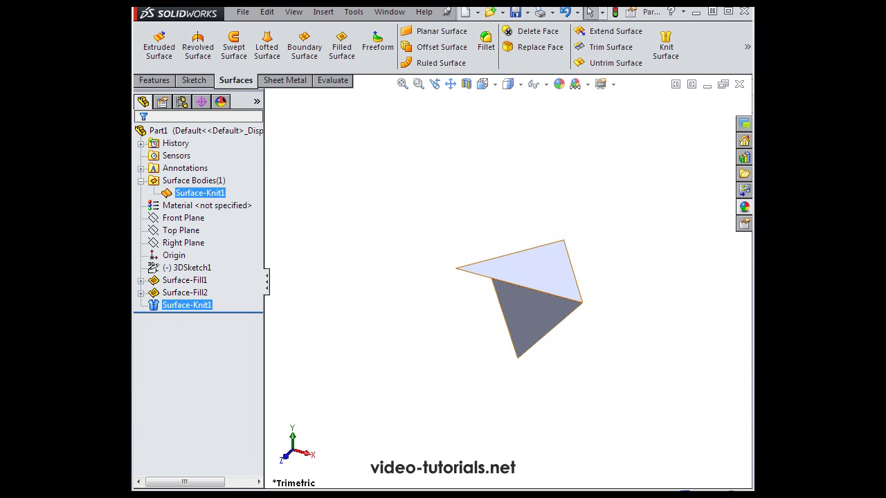
pyautogui.click(196, 193)
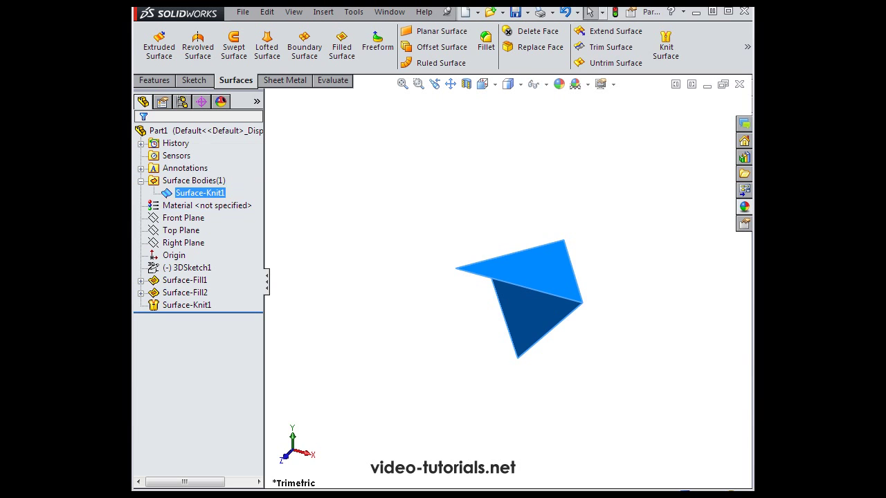